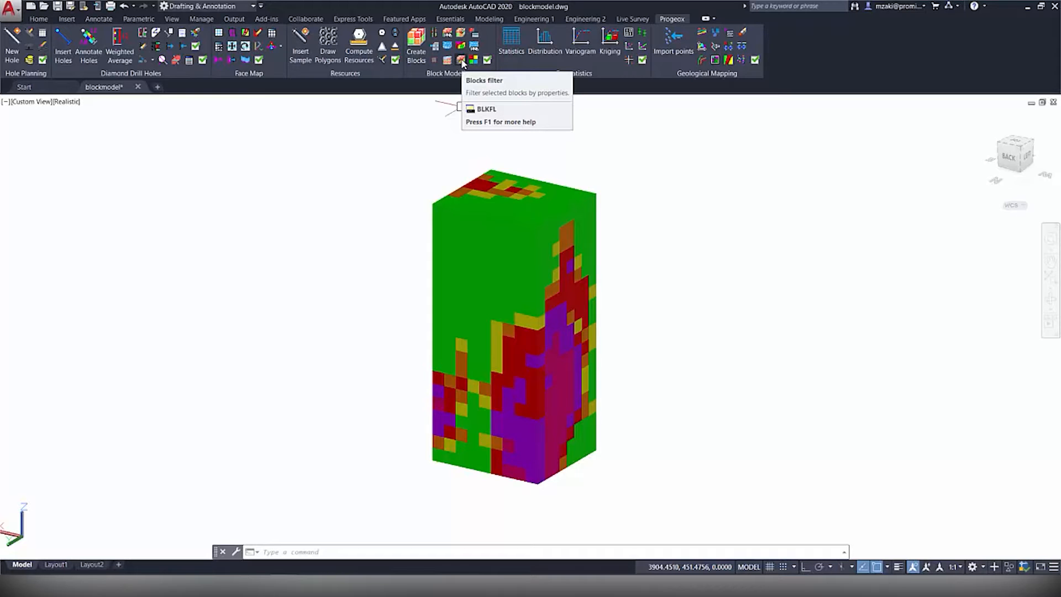
Step: Filter all the blocks to make those with an Au grade less than 1.5 invisible
left_click(461, 60)
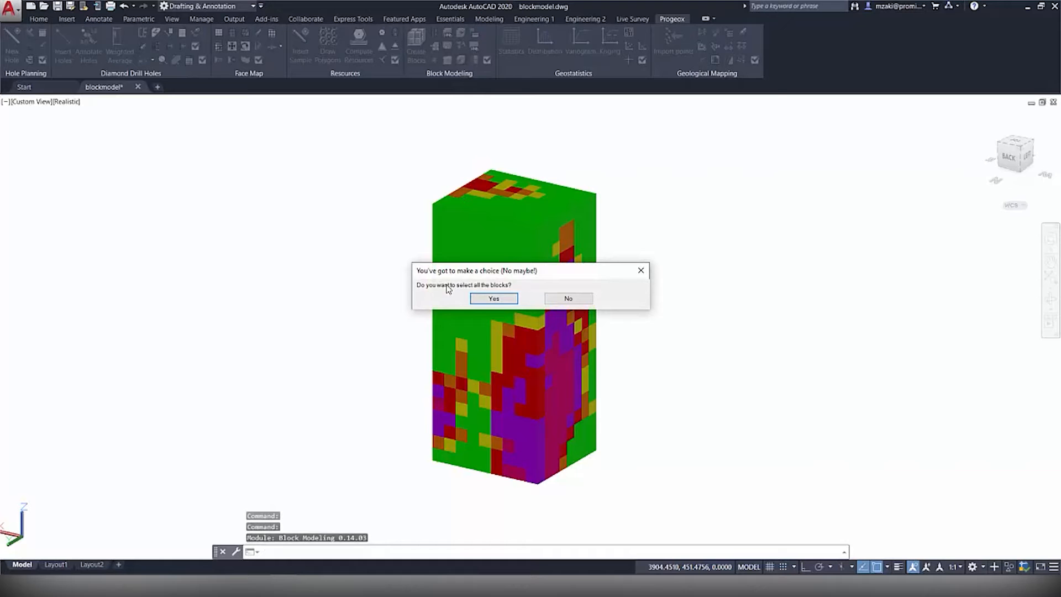
left_click(506, 301)
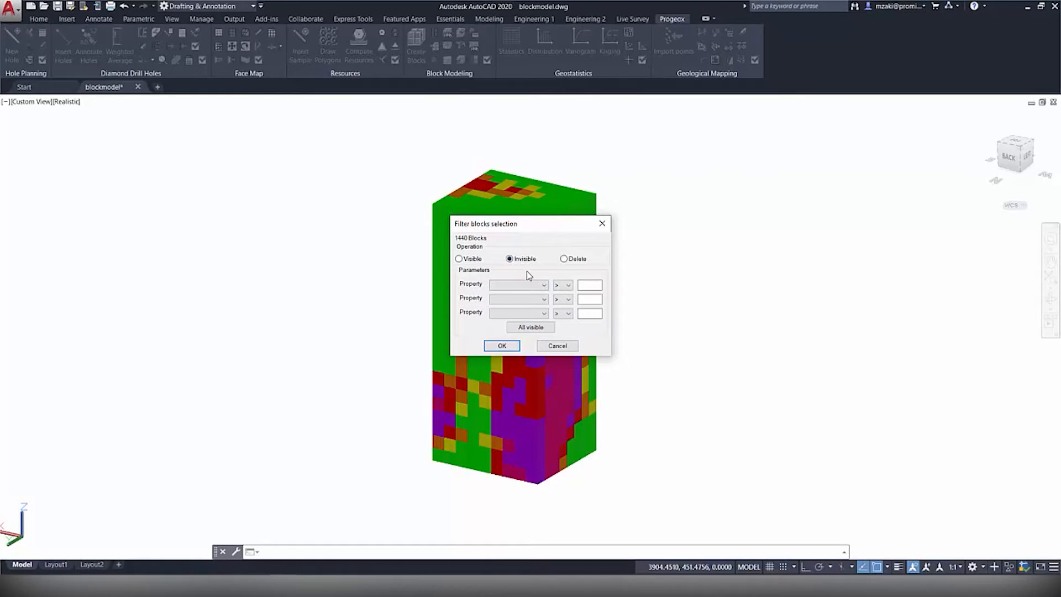
left_click(544, 285)
left_click(509, 310)
left_click(563, 286)
left_click(561, 309)
left_click(507, 346)
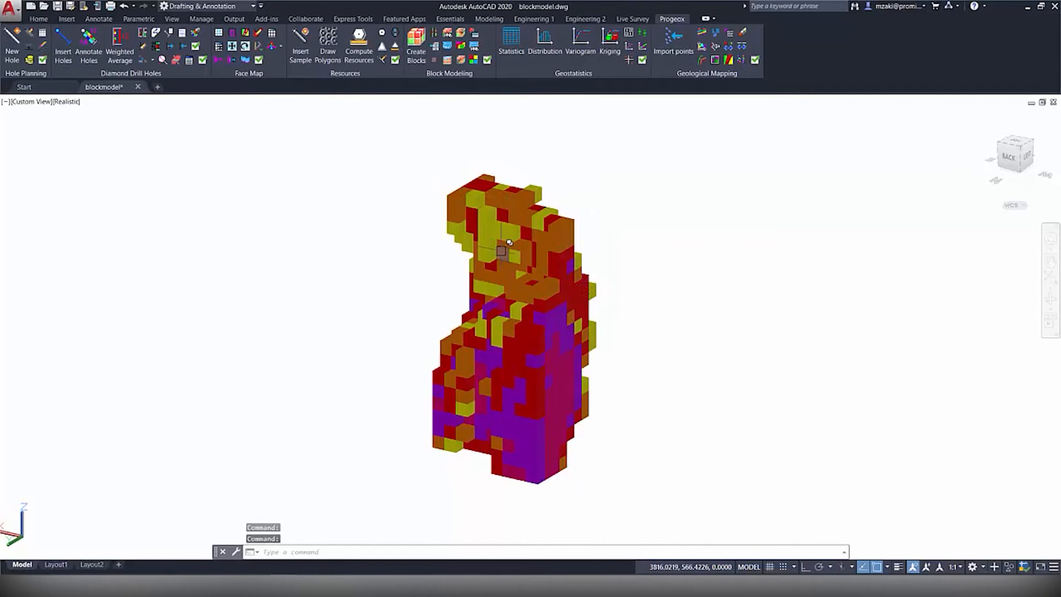
Step: Open the site parameters with PROMDEF, submitting the administrator password, and open the Au grade definition for editing
scroll(509, 243, "up", 5)
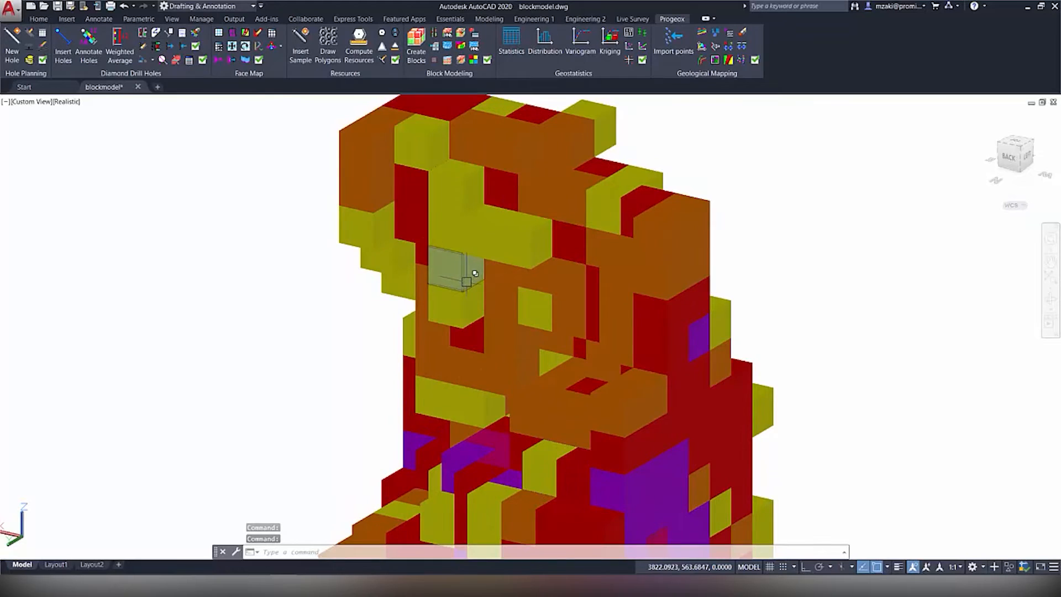
mouse_move(575, 366)
middle_mouse_down("shift")
mouse_move(658, 343)
mouse_move(815, 348)
mouse_move(548, 366)
mouse_move(652, 387)
mouse_move(782, 349)
mouse_move(538, 427)
mouse_move(570, 360)
mouse_move(457, 339)
mouse_move(500, 342)
middle_mouse_up("shift")
scroll(503, 345, "down", 5)
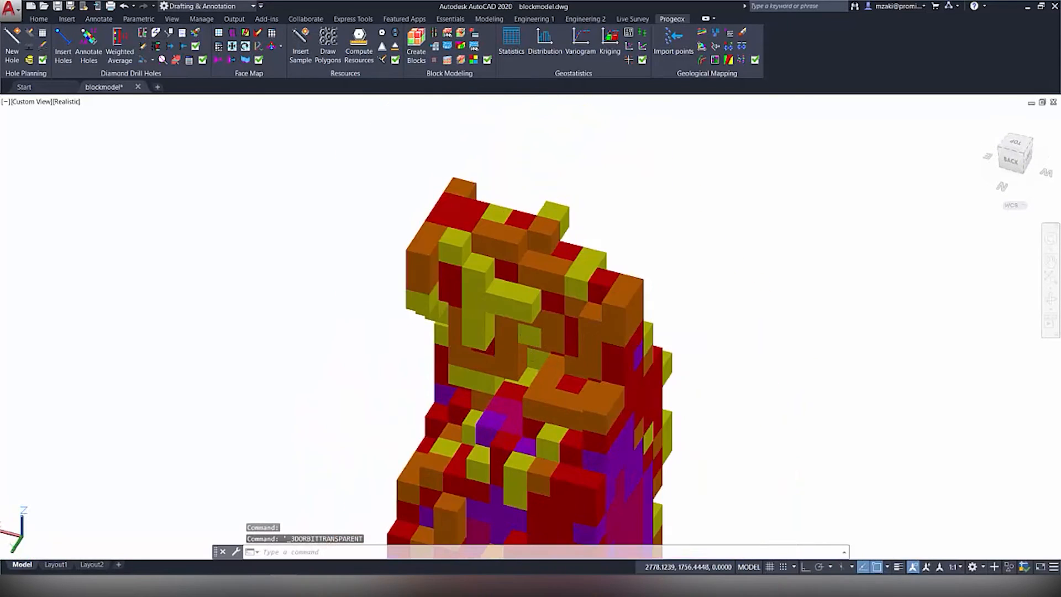
middle_click_drag(550, 438, 597, 347)
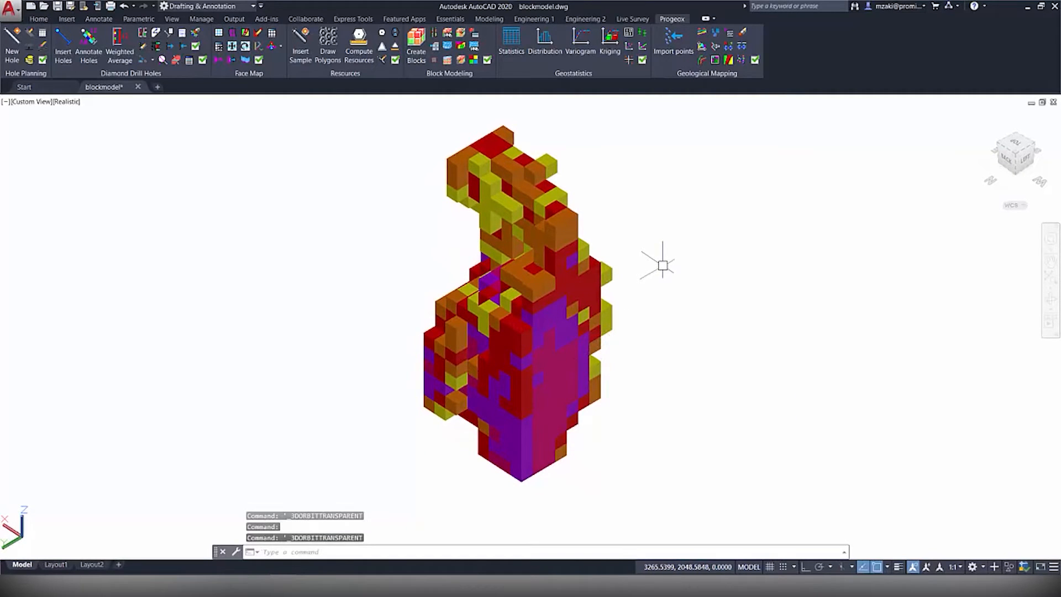
type("GEOMDEF")
key("Return")
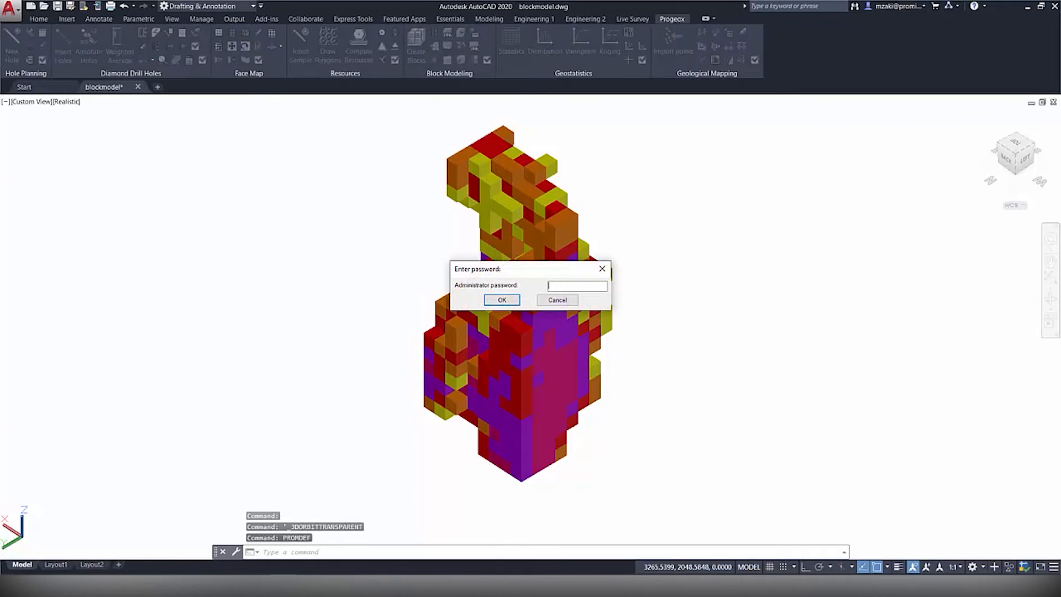
key("Return")
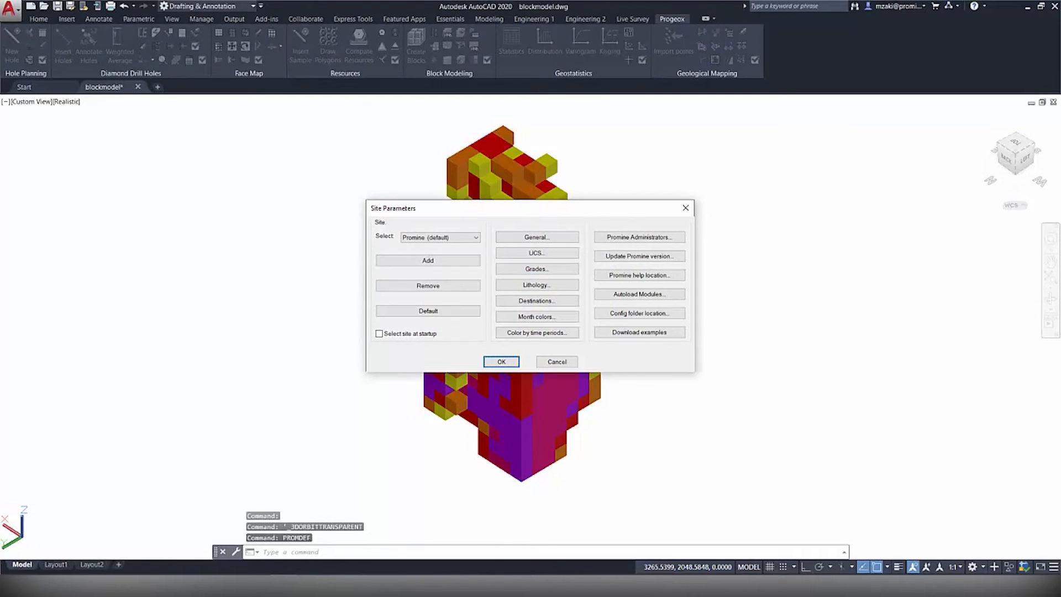
left_click(560, 268)
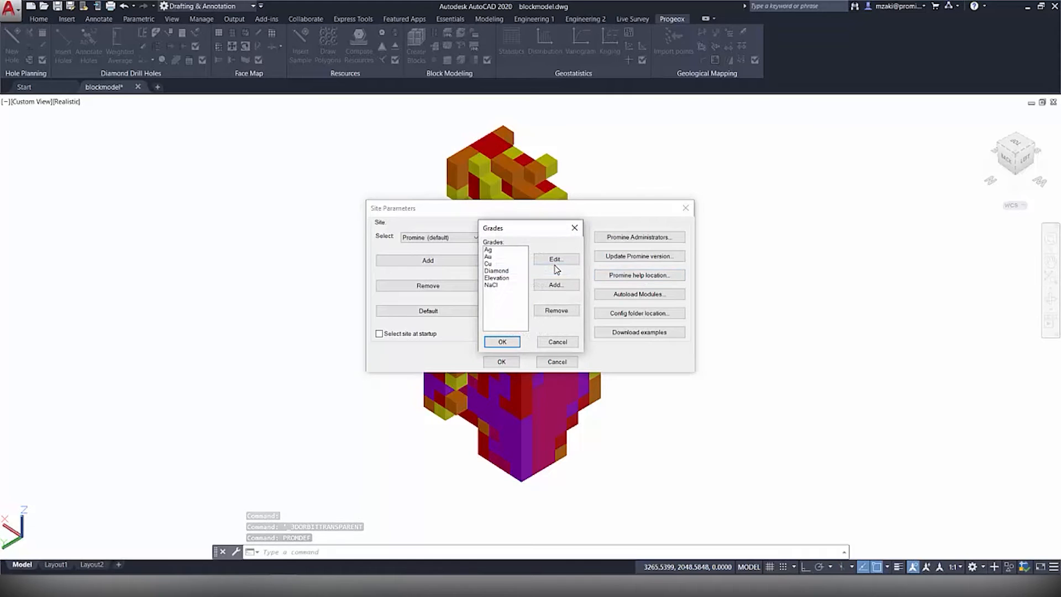
left_click(496, 258)
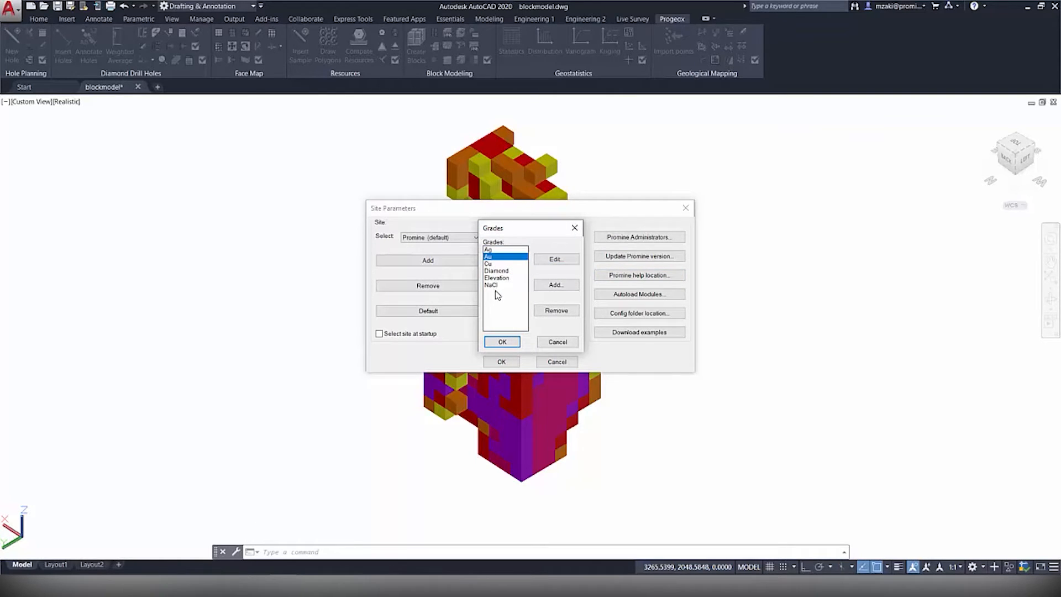
left_click(555, 260)
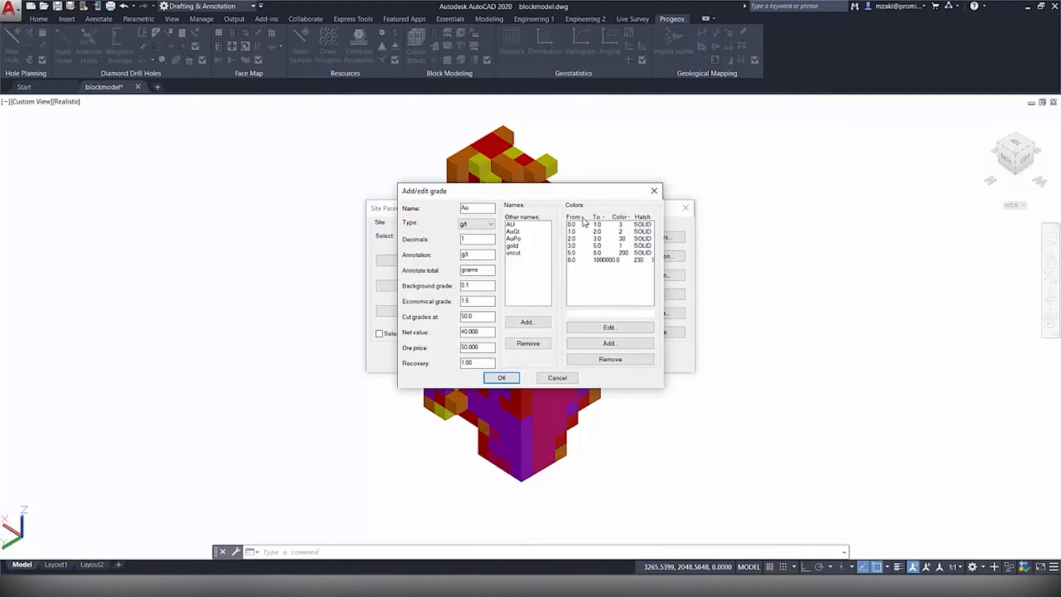
Step: Examine the colour assigned to each Au grade range against the displayed blocks and close the site parameters
left_click(578, 224)
left_click(581, 231)
left_click(581, 239)
left_click(580, 246)
left_click(579, 253)
left_click(580, 259)
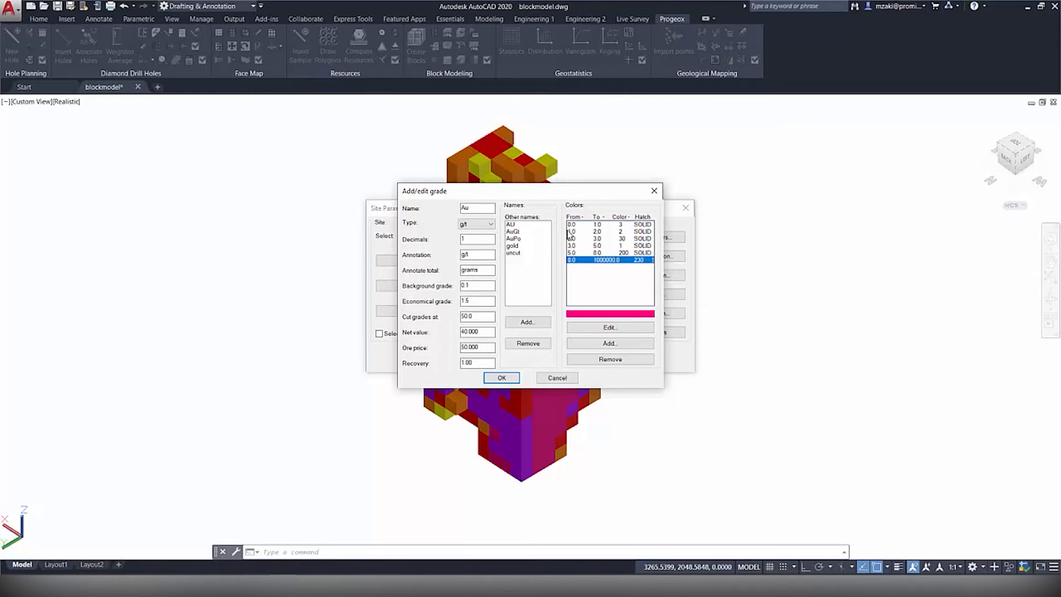
left_click_drag(549, 198, 740, 203)
left_click(904, 253)
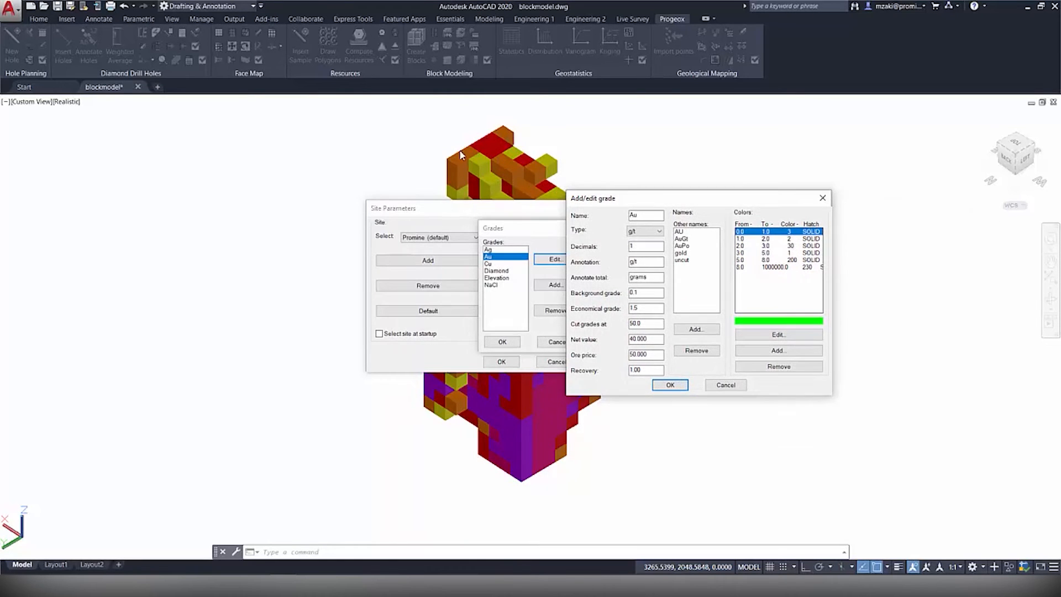
left_click(748, 239)
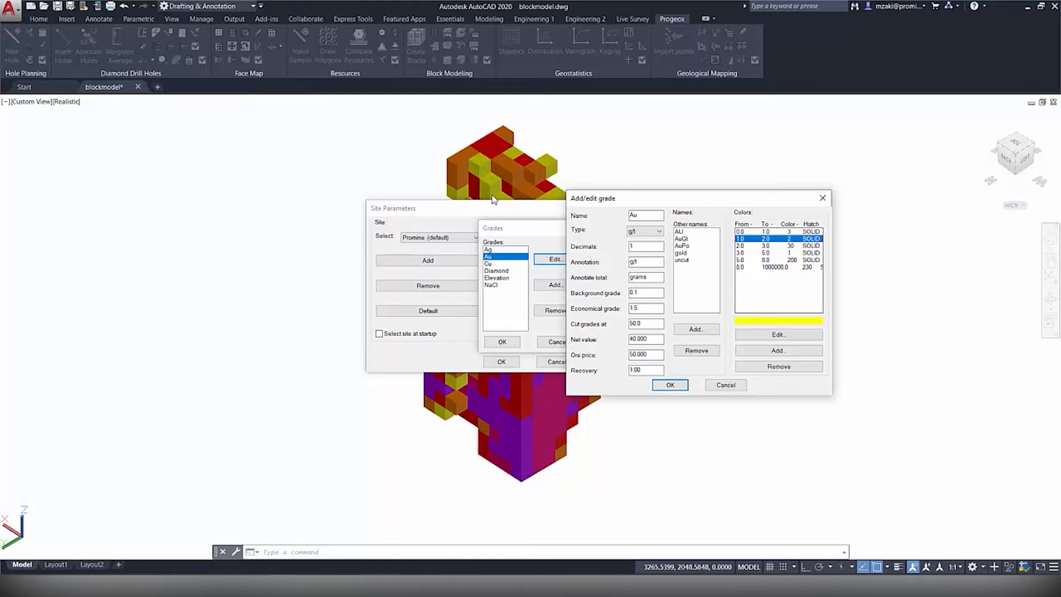
left_click(670, 385)
left_click(502, 342)
left_click(552, 360)
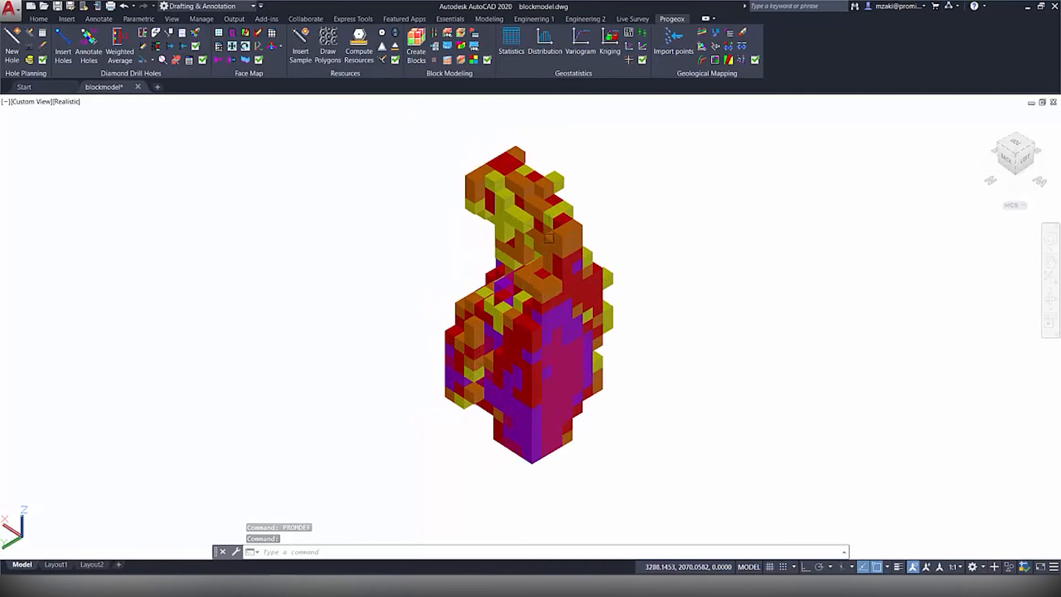
Step: Make all the blocks in the model visible again with the blocks filter
left_click(461, 61)
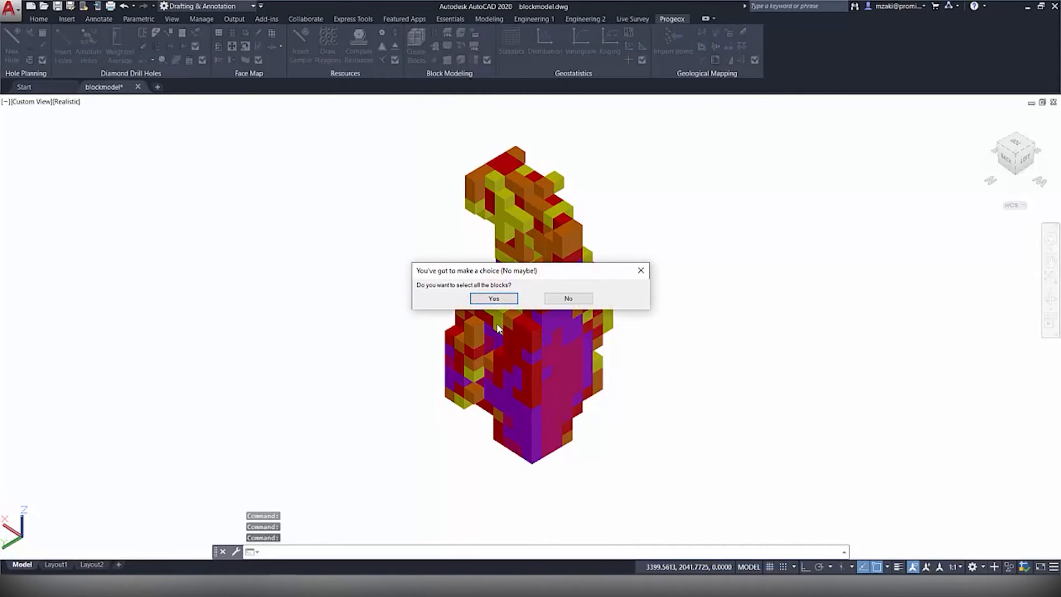
left_click(506, 298)
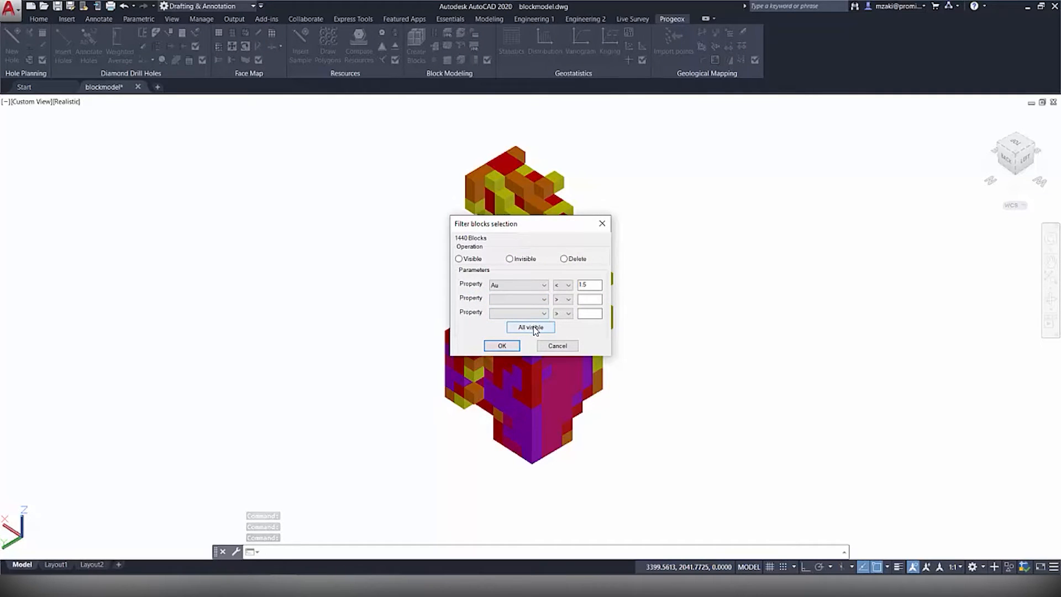
left_click(534, 327)
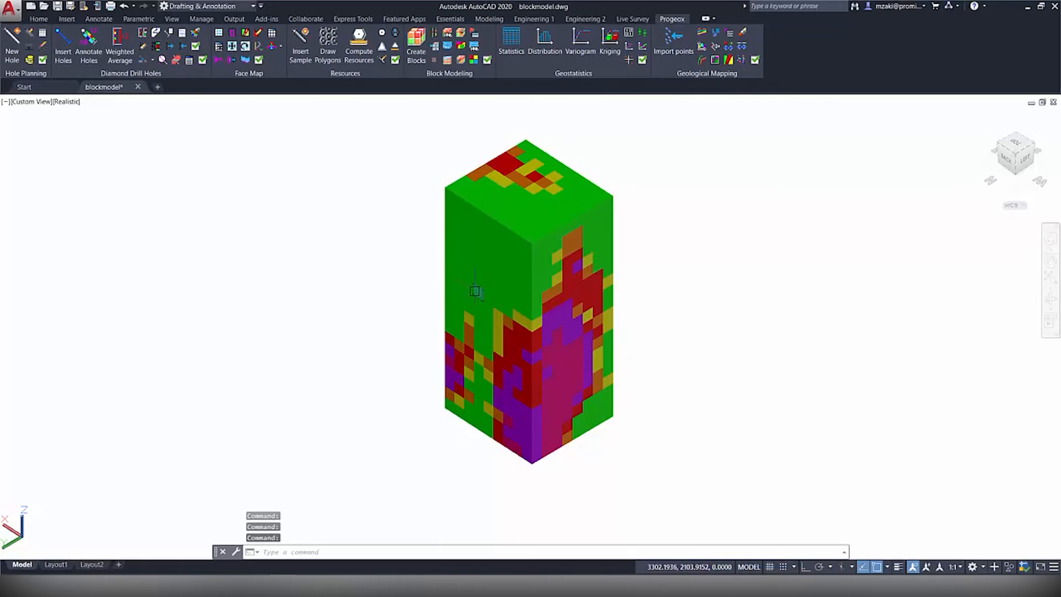
Step: Filter all the blocks to delete those whose Au grade is less than the entered threshold
middle_click_drag(466, 291, 452, 226, "shift")
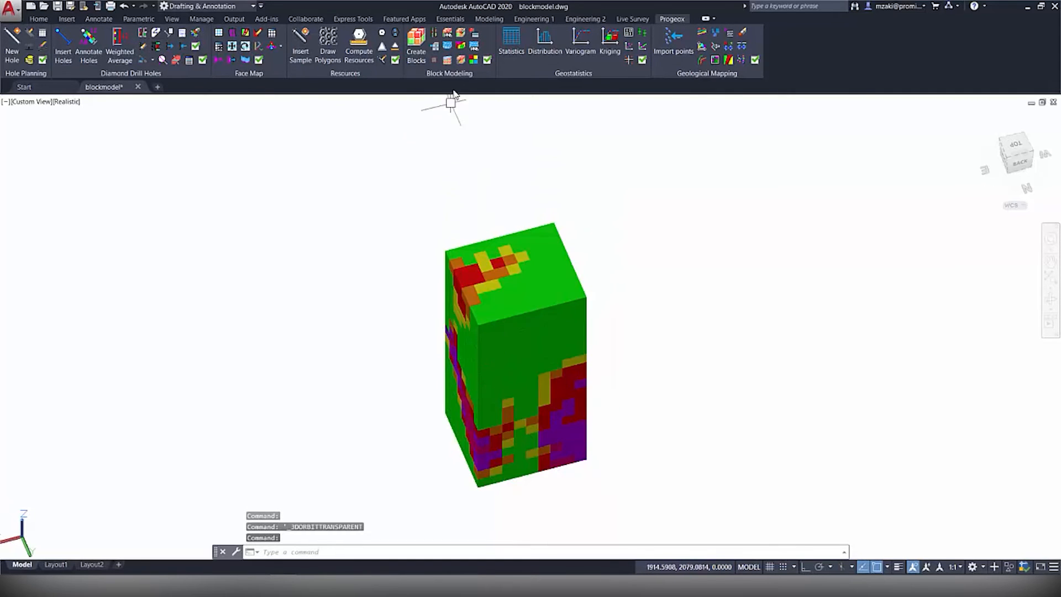
left_click(461, 60)
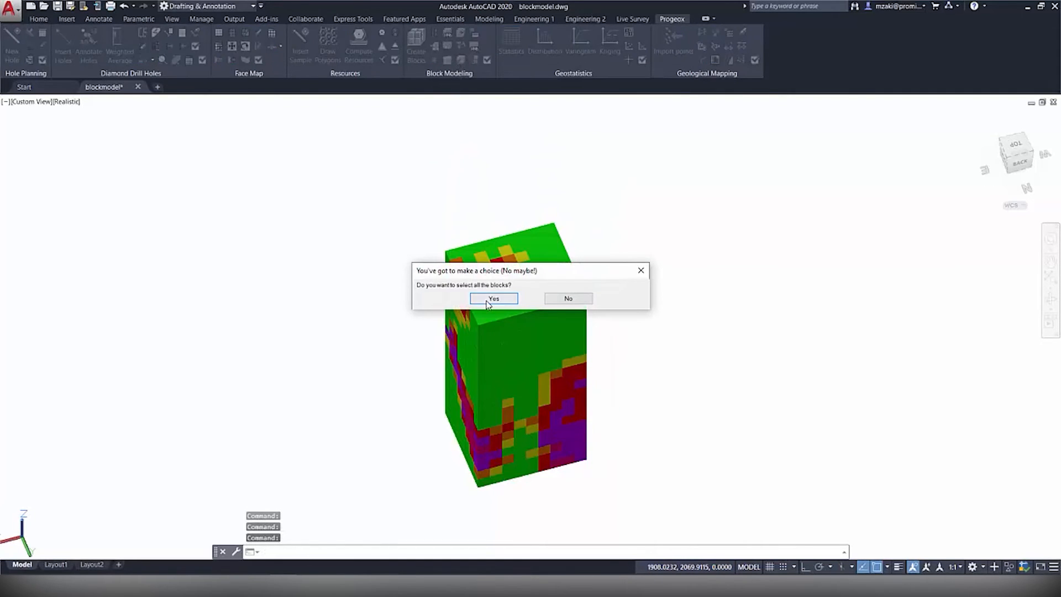
left_click(494, 302)
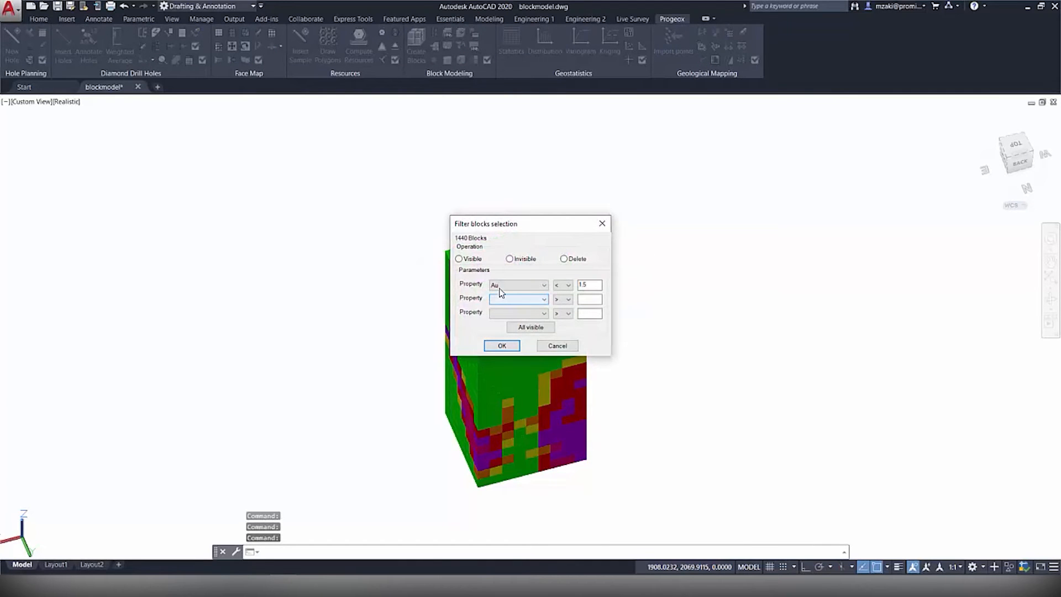
left_click(564, 259)
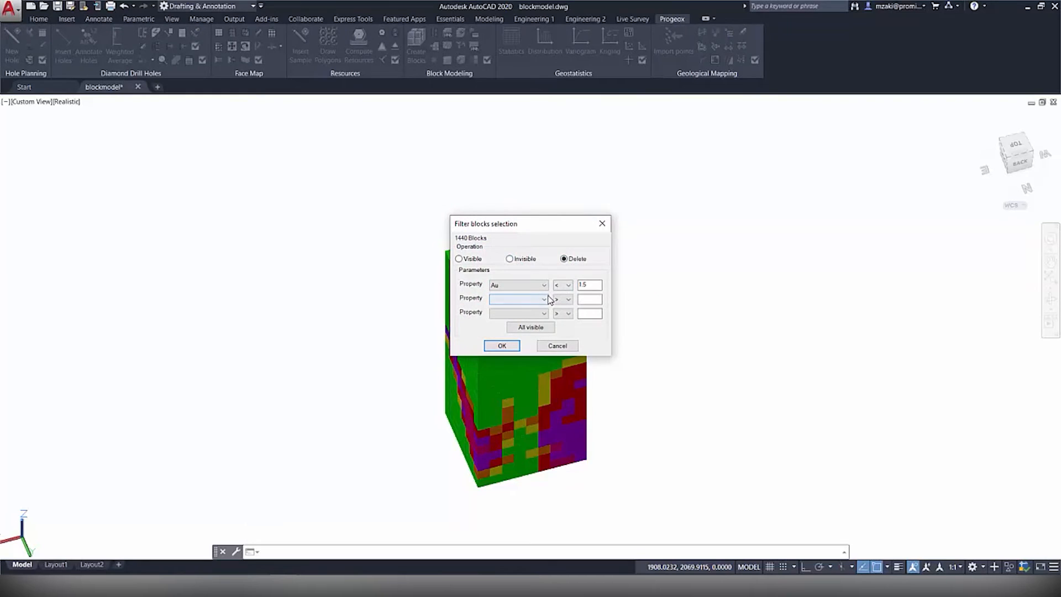
double_click(592, 285)
left_click(514, 347)
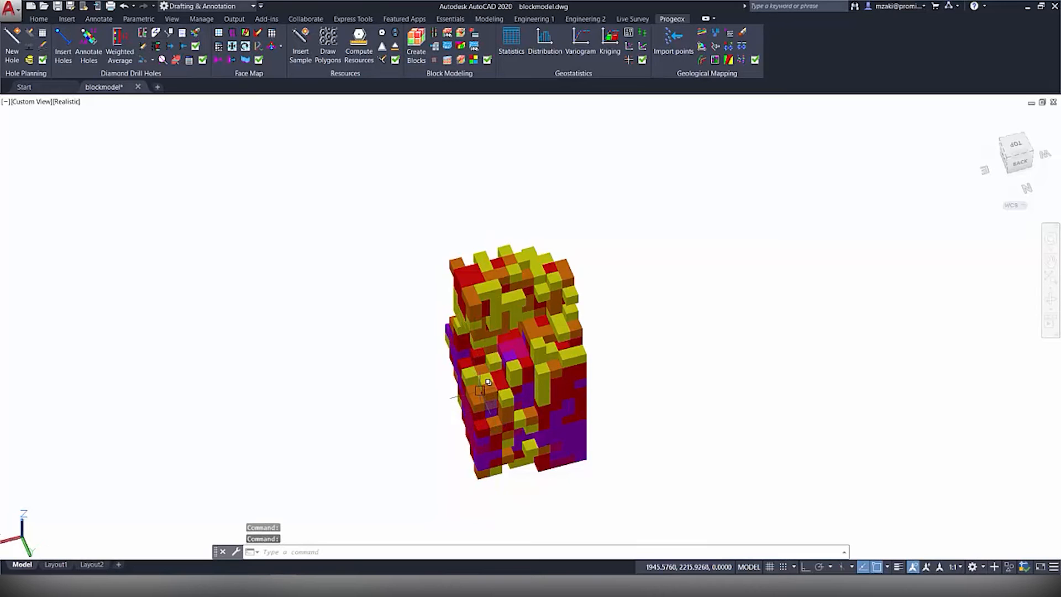
Step: Run the blocks filter on all remaining blocks with every block set visible to check the deletion
left_click(462, 64)
left_click(495, 302)
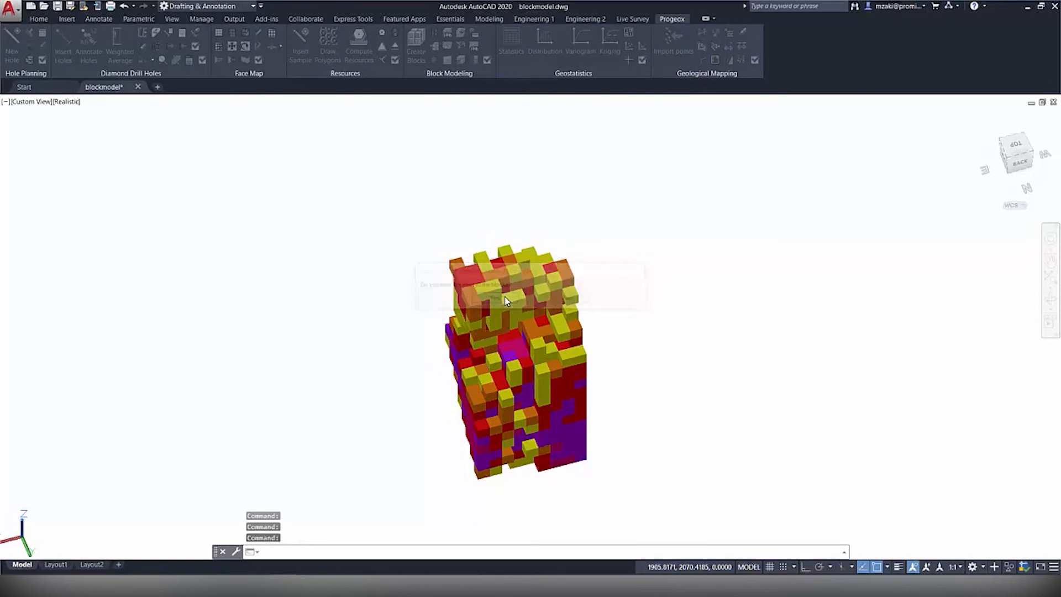
left_click(525, 327)
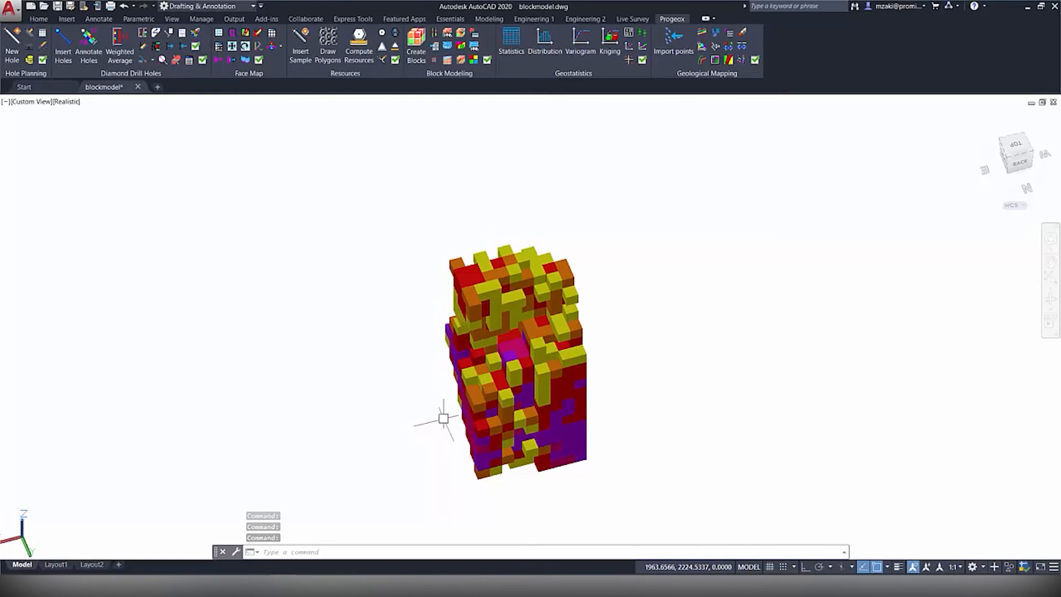
Step: Return to plan view with SECP and select the whole block model for a resource computation without a limit
middle_click_drag(438, 382, 625, 334, "shift")
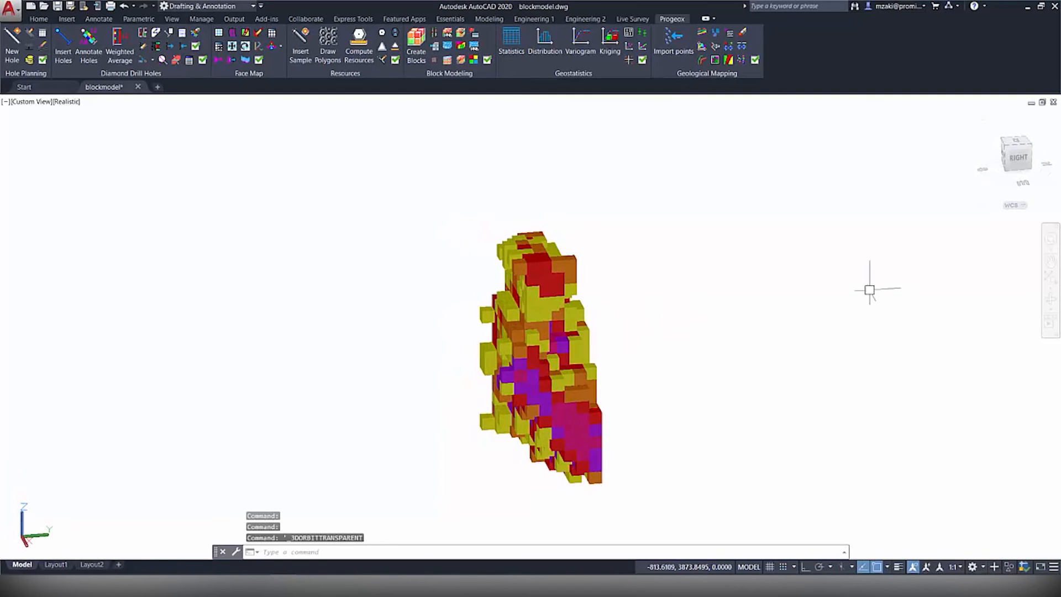
type("secp")
key("Return")
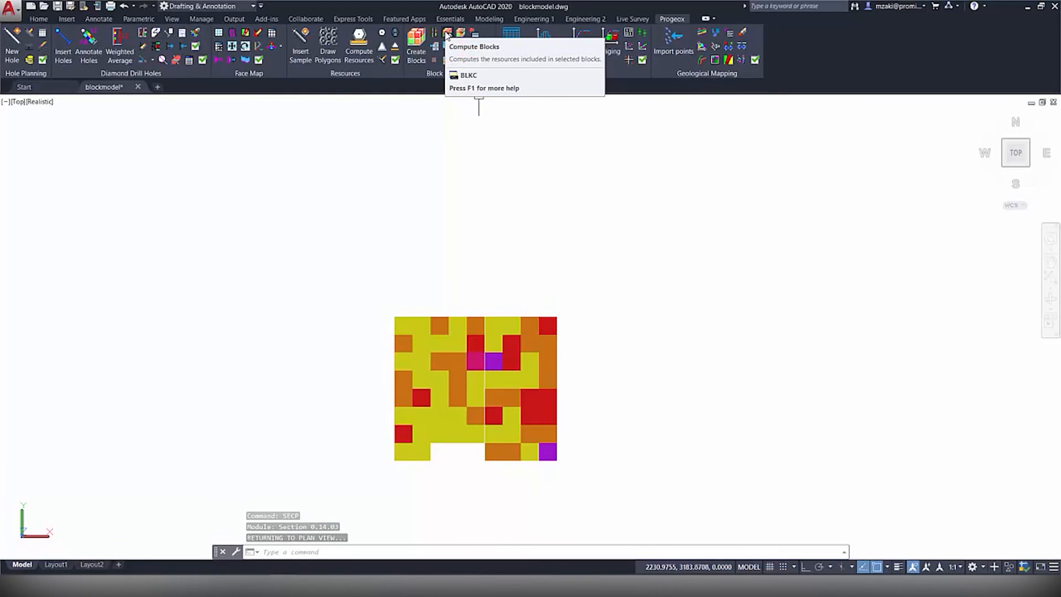
left_click(448, 34)
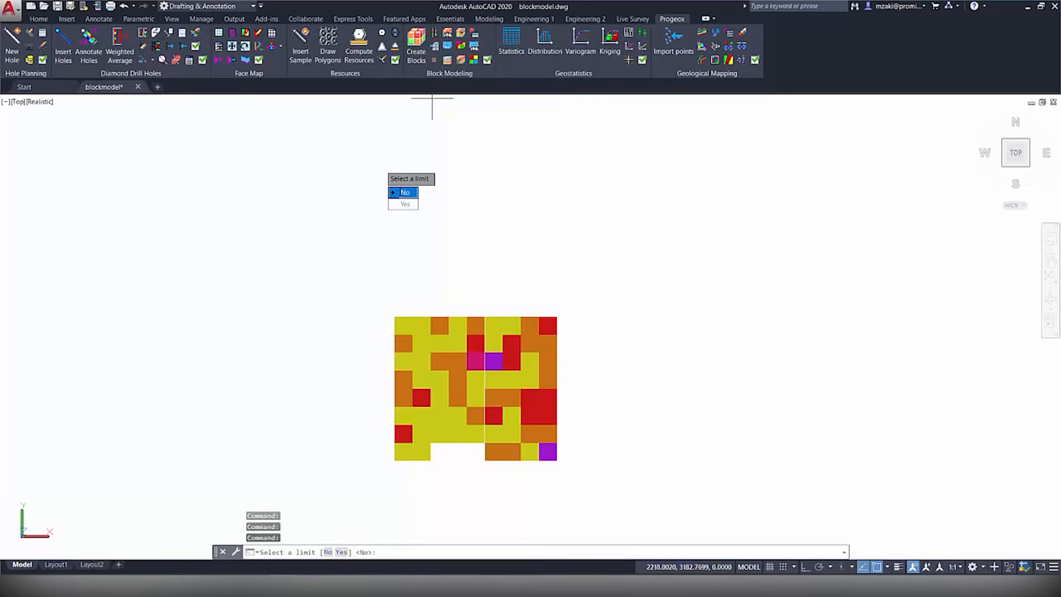
left_click(400, 191)
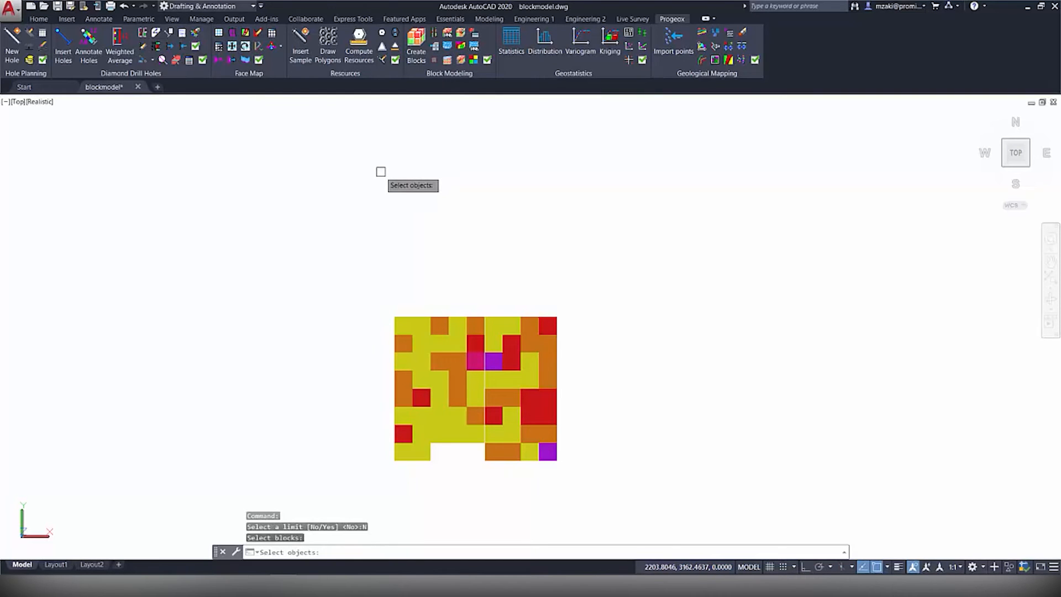
left_click(588, 475)
left_click(323, 283)
key("Return")
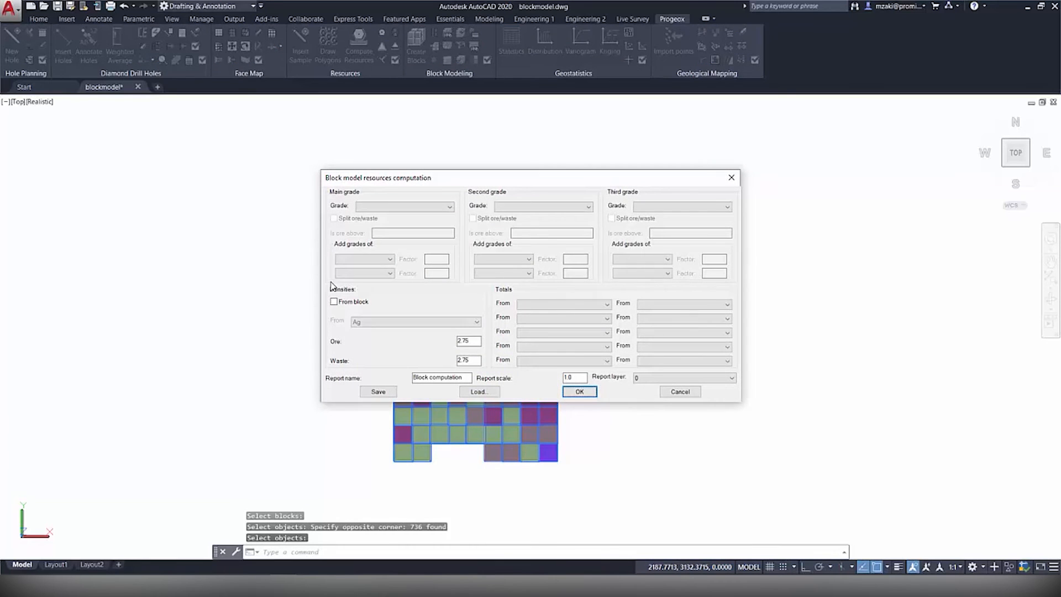
Step: Set Au as the main grade and split ore from waste, with ore above 1.5
left_click(374, 207)
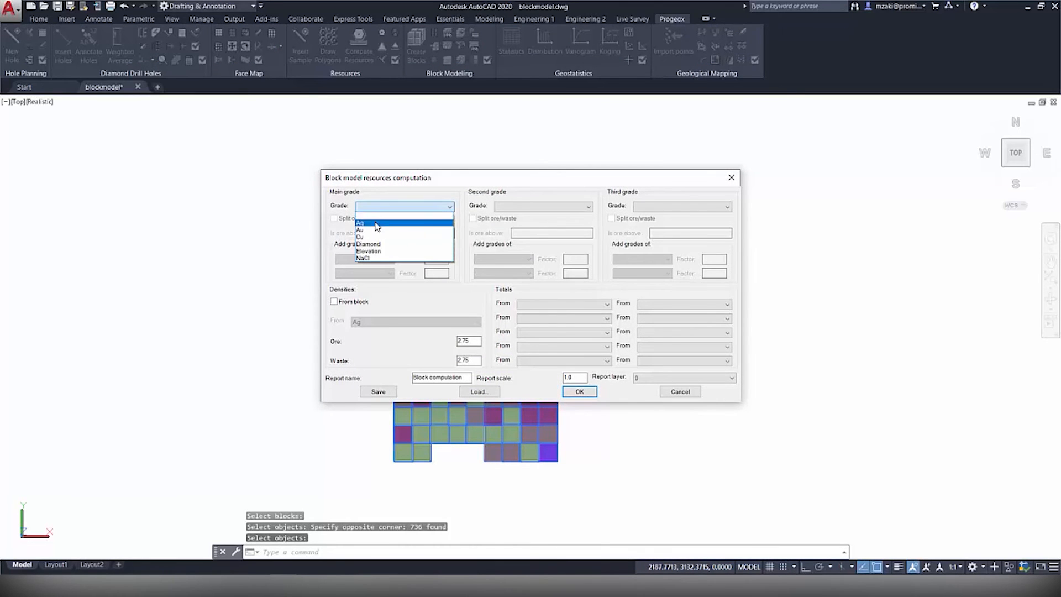
left_click(379, 231)
left_click(334, 218)
left_click(388, 232)
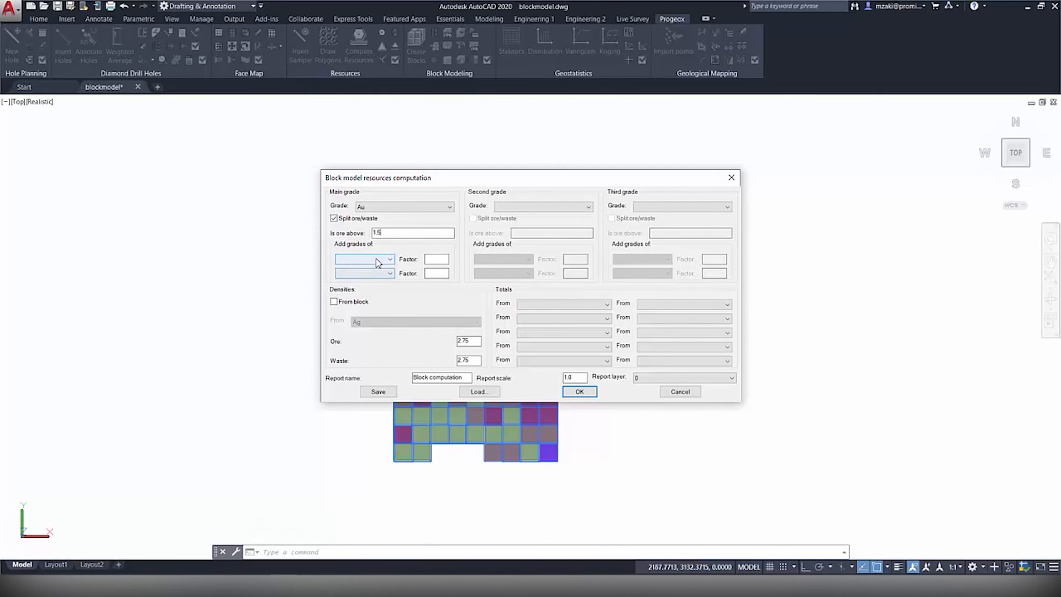
Step: Add the Ag grade with a factor of 0.02 to the main grade and insert the computation report beside the block model
left_click(377, 258)
left_click(365, 275)
left_click(436, 263)
left_click_drag(500, 179, 765, 154)
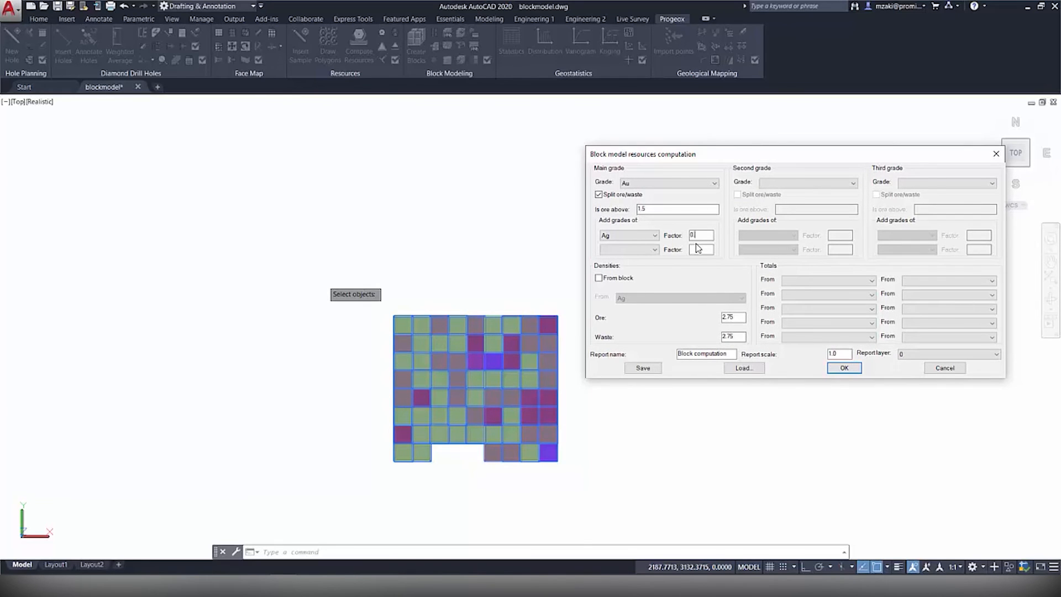
type("0.02")
left_click(857, 367)
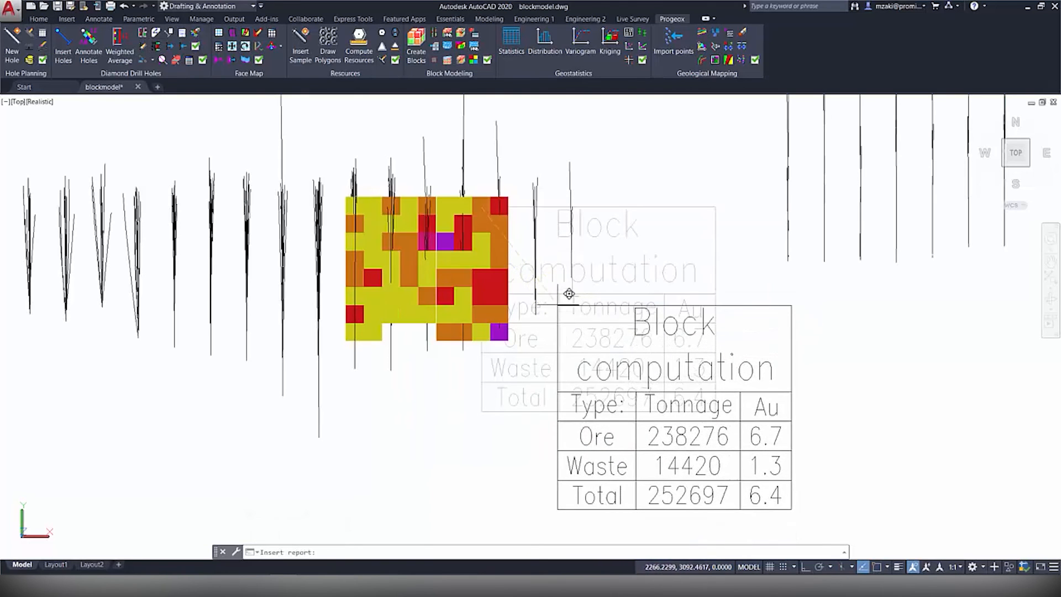
left_click(570, 294)
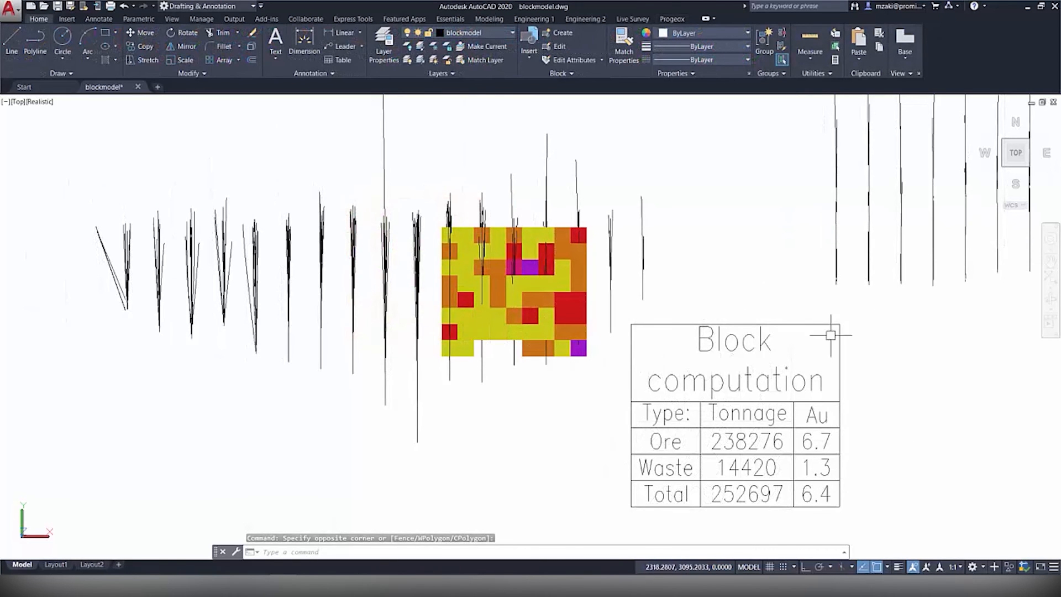
Step: Examine the tonnage and Au grade for ore, waste and total in the block computation table beside the block model
left_click(819, 415)
key("Escape")
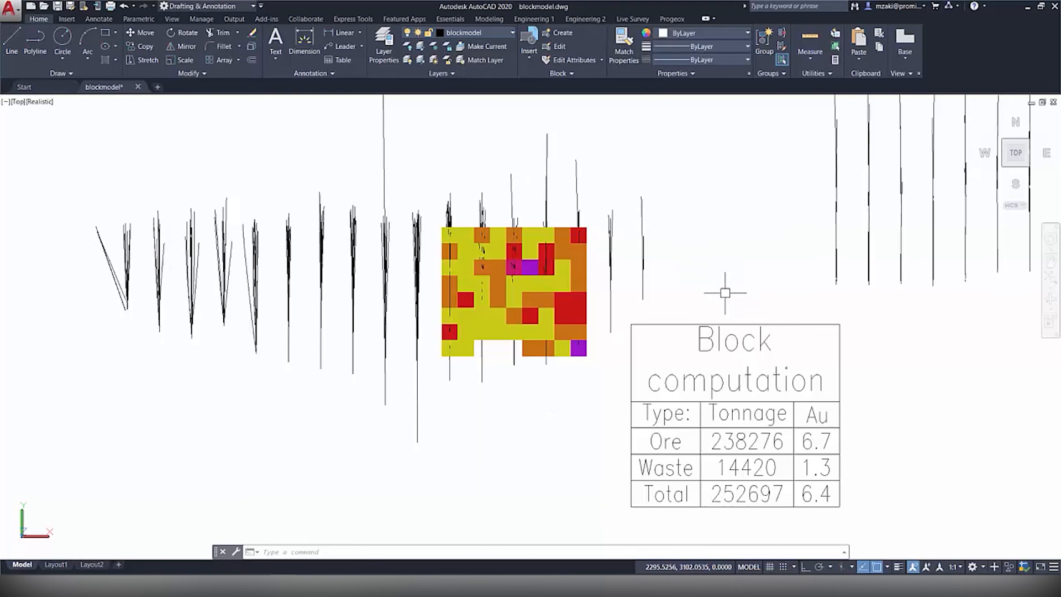
scroll(725, 293, "down", 4)
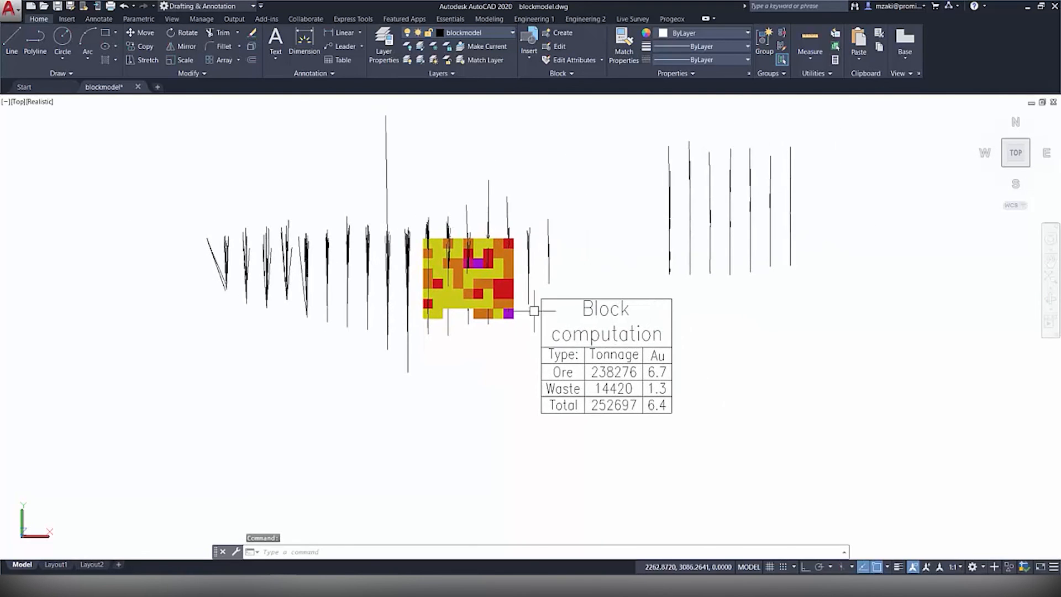
left_click(614, 354)
key("Escape")
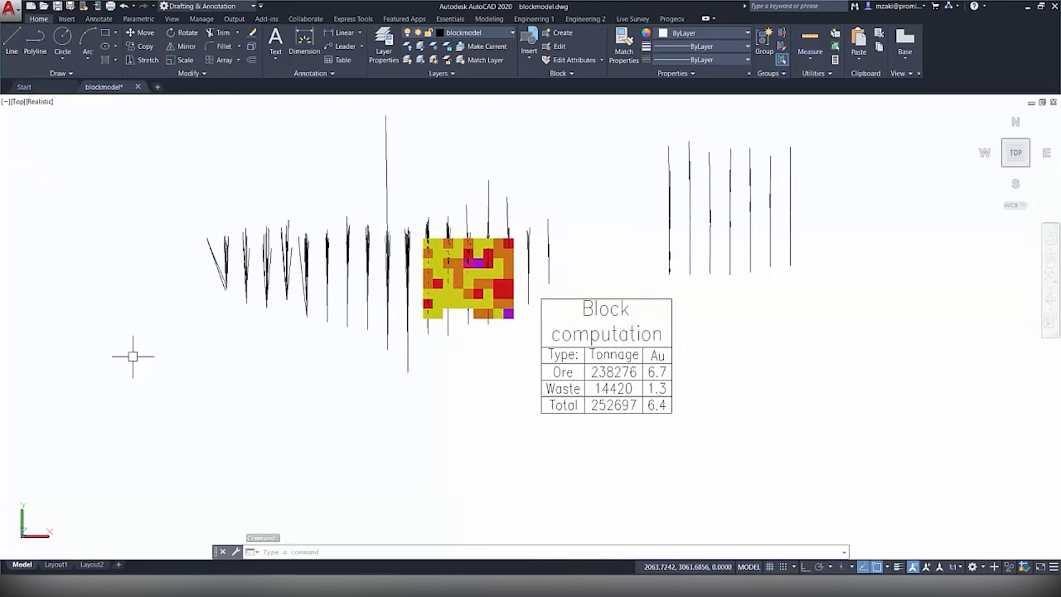
left_click(634, 379)
key("Escape")
scroll(487, 321, "up", 1)
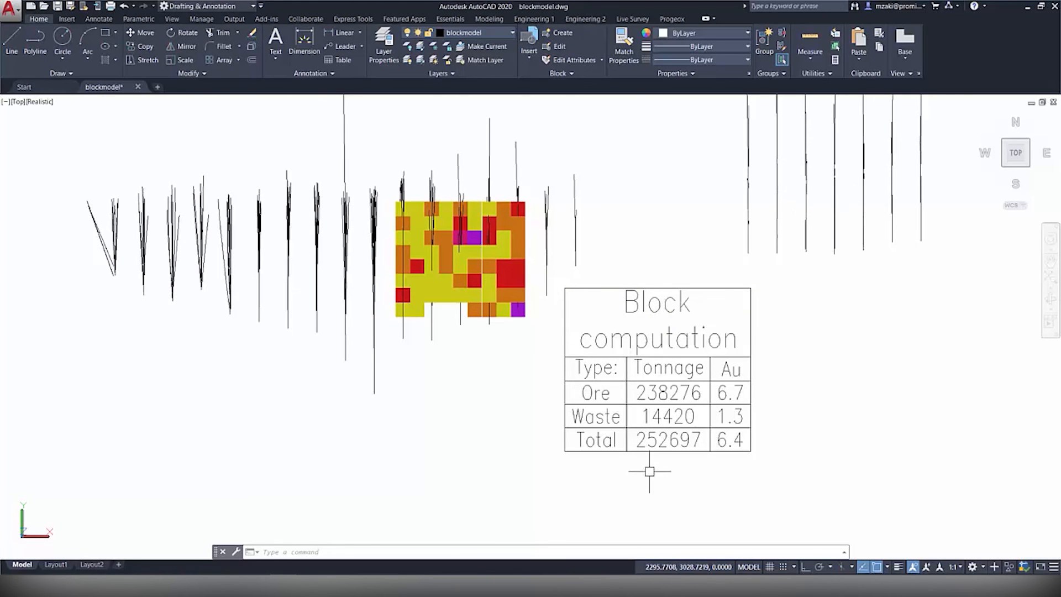
scroll(657, 445, "up", 2)
middle_click_drag(558, 392, 478, 378)
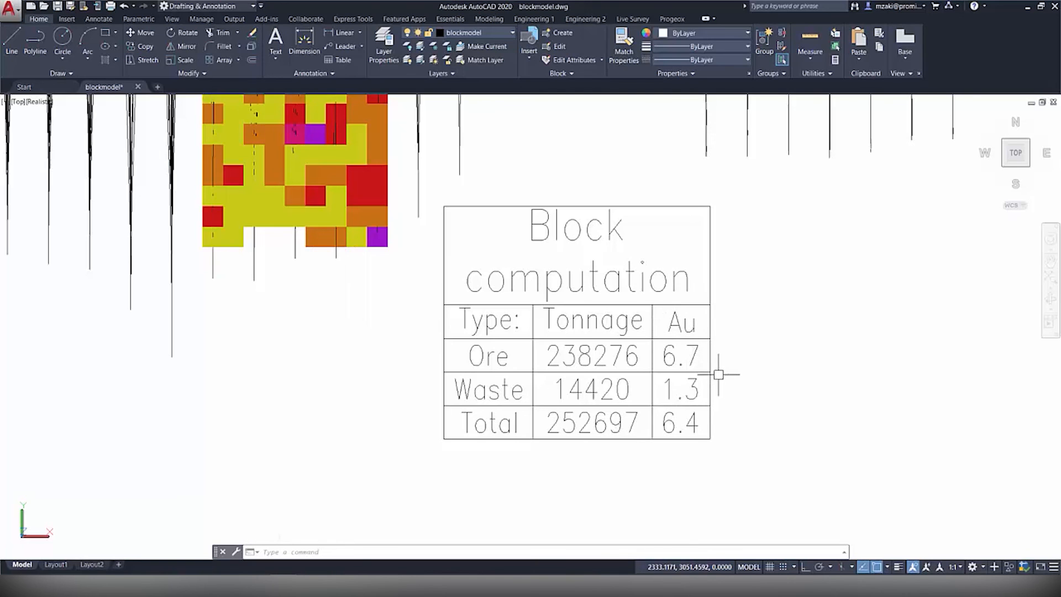
scroll(907, 486, "down", 2)
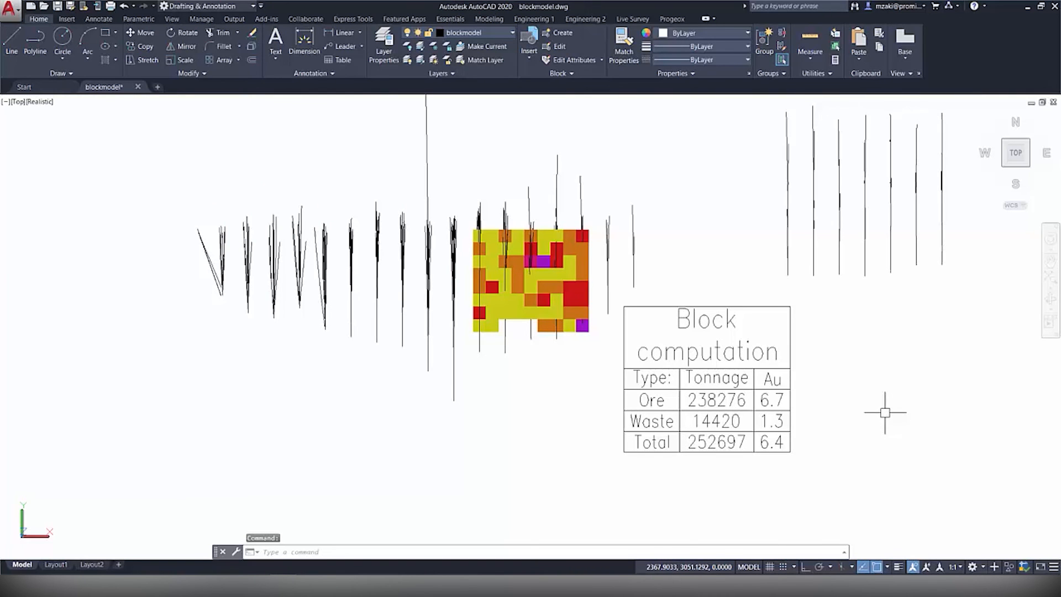